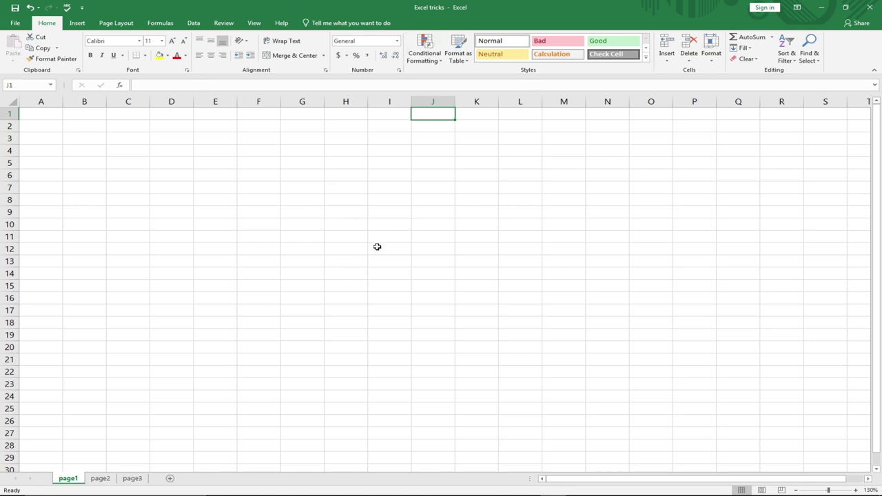
Step: Cycle through the page2, page3 and page1 sheet tabs, finishing on the empty page1
left_click(100, 478)
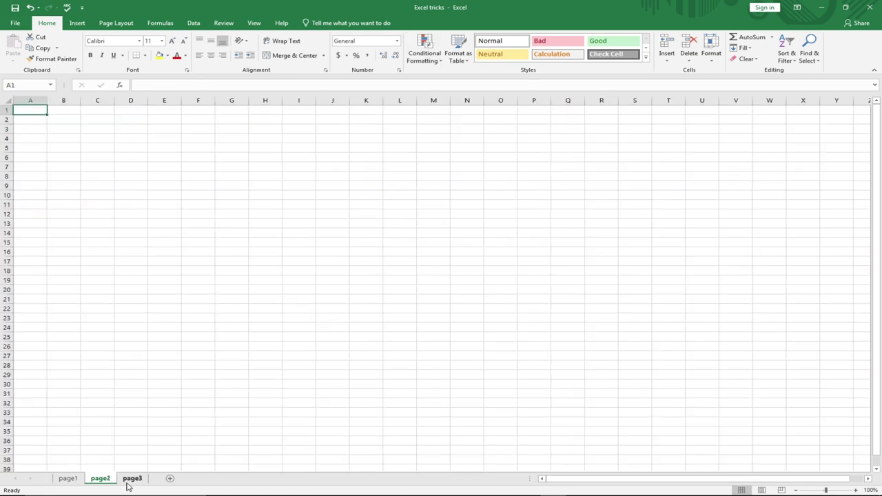
left_click(68, 478)
left_click(97, 478)
left_click(138, 480)
left_click(100, 479)
left_click(67, 480)
left_click(102, 479)
left_click(131, 478)
left_click(68, 478)
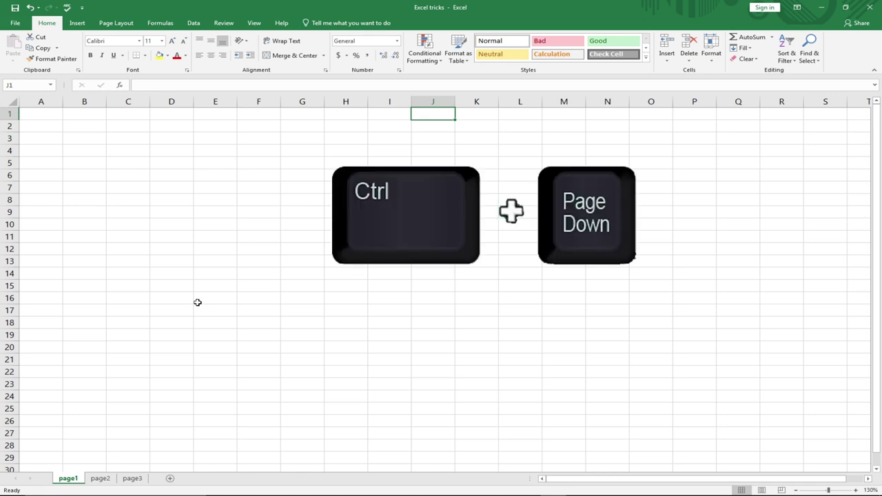
Step: Move from page1 through page2 to page3 with Ctrl+Page Down and Ctrl+Page Up
key("ctrl+Page_Down")
key("ctrl+Page_Down")
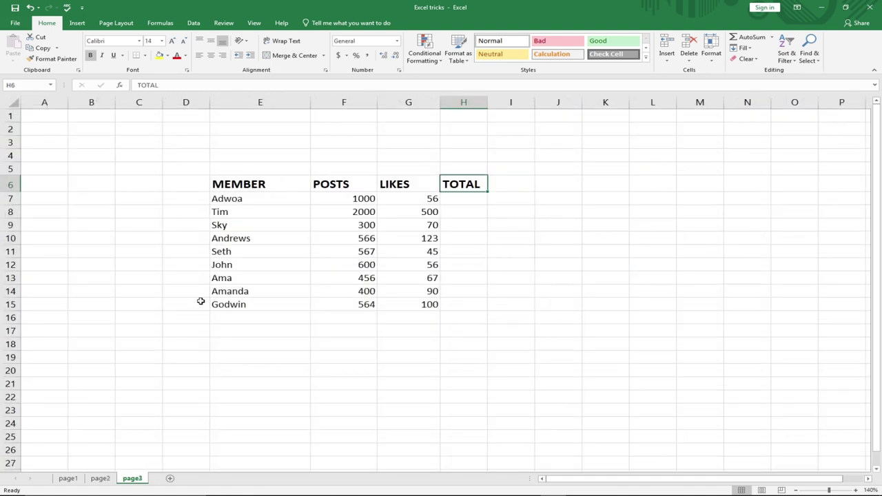
key("ctrl+Page_Up")
key("ctrl+Page_Up")
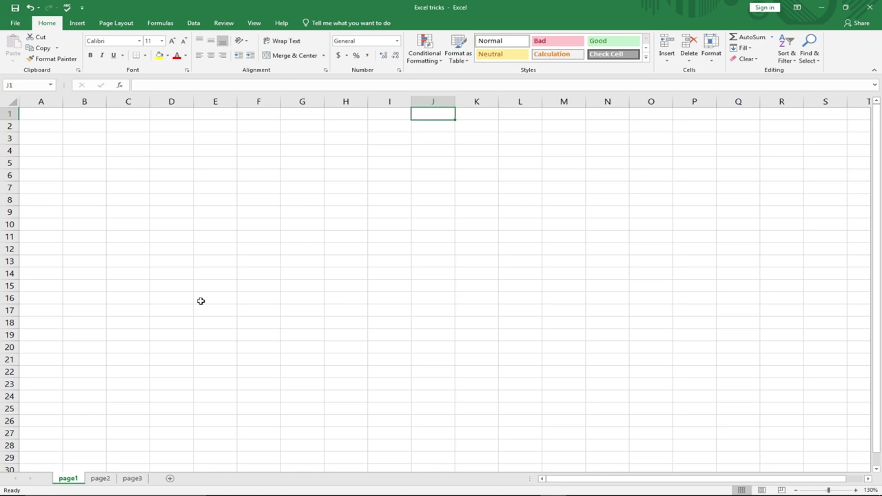
key("ctrl+Page_Down")
key("ctrl+Page_Down")
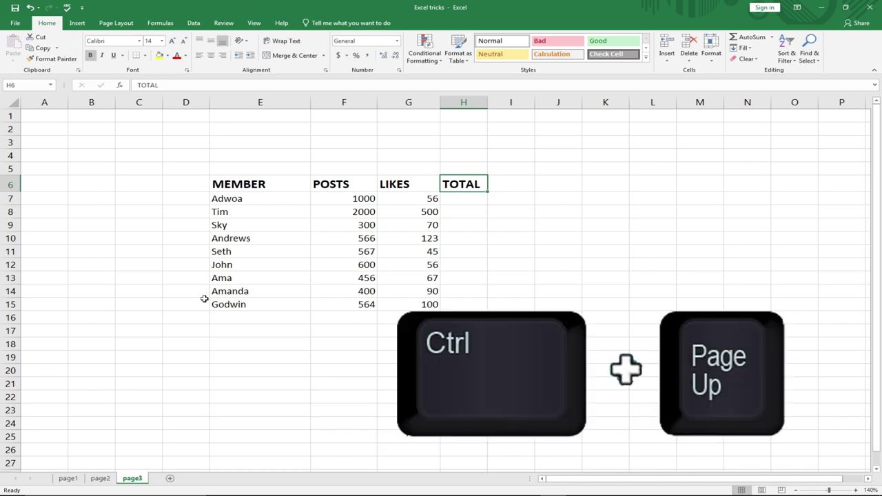
Step: Go back from page3 to the empty page1 sheet with Ctrl+Page Up
key("ctrl+Page_Up")
key("ctrl+Page_Up")
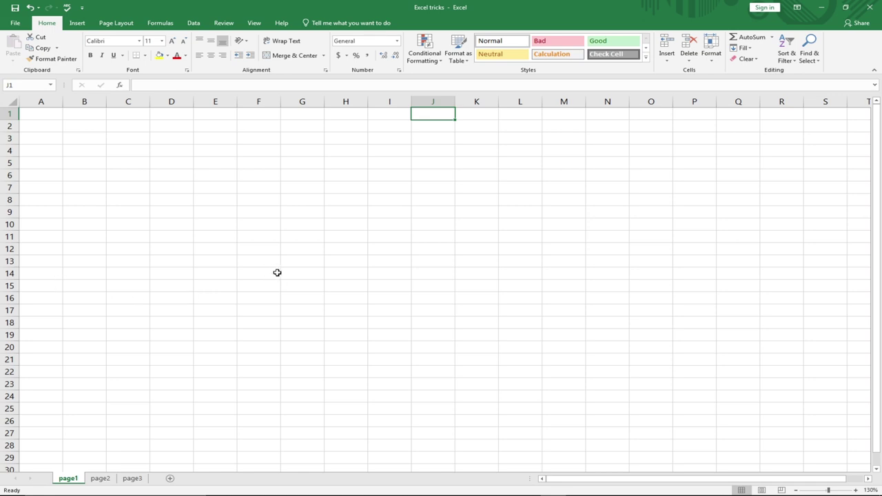
Step: On page3, delete the TOTAL heading from H6, keeping MEMBER, POSTS and LIKES
left_click(139, 477)
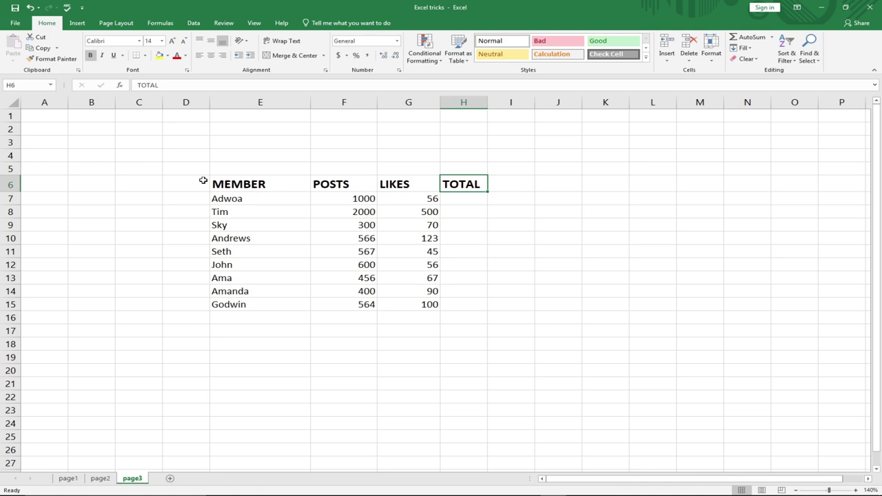
left_click_drag(212, 180, 420, 318)
left_click(474, 183)
key("Delete")
left_click(217, 185)
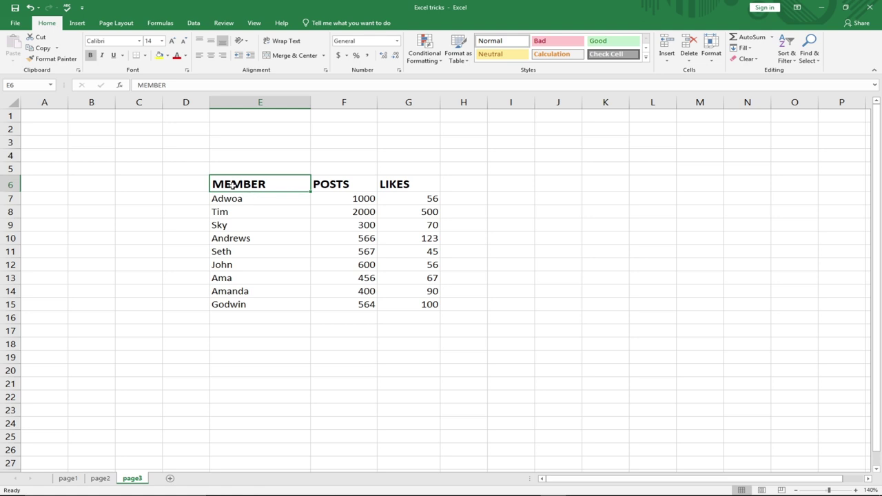
left_click(415, 181)
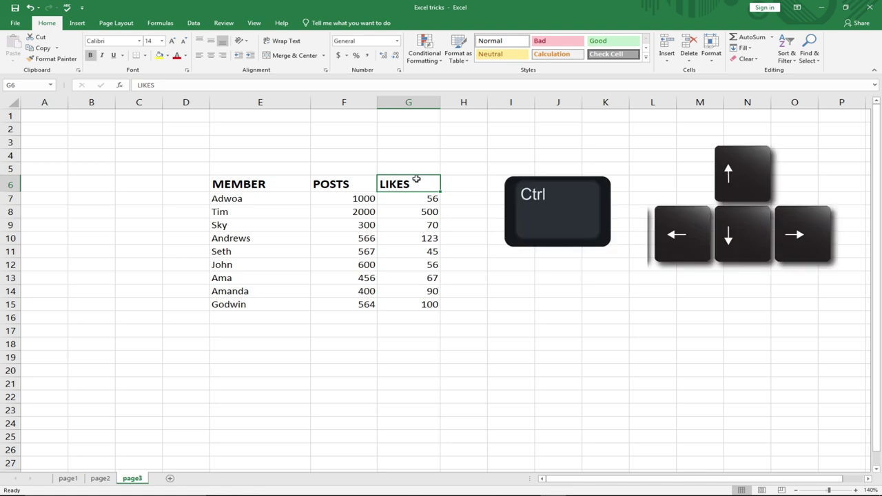
key("ctrl+Down")
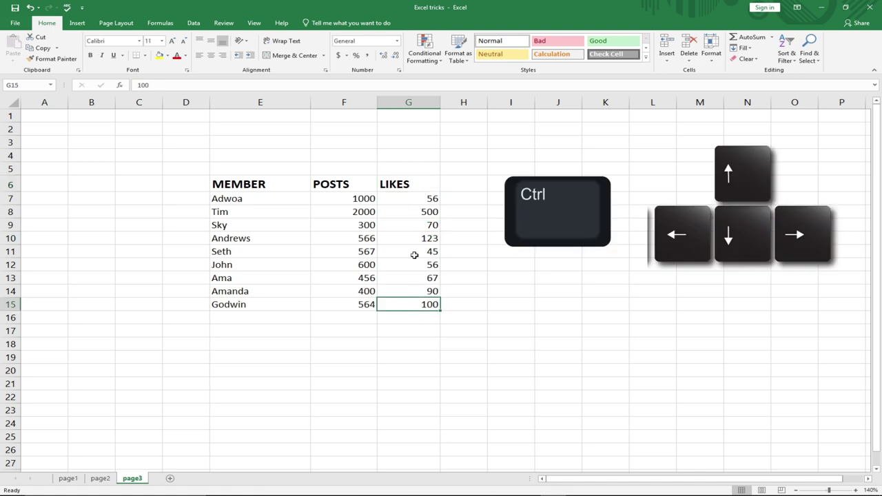
left_click(409, 184)
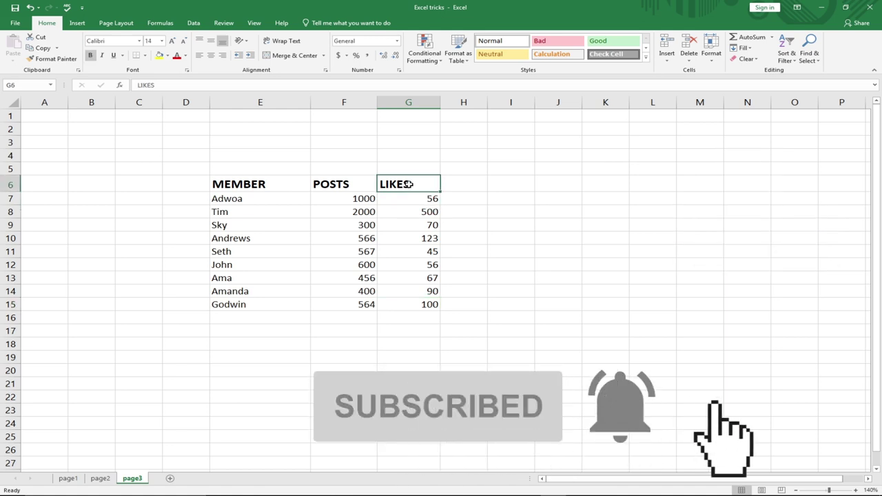
key("ctrl+Down")
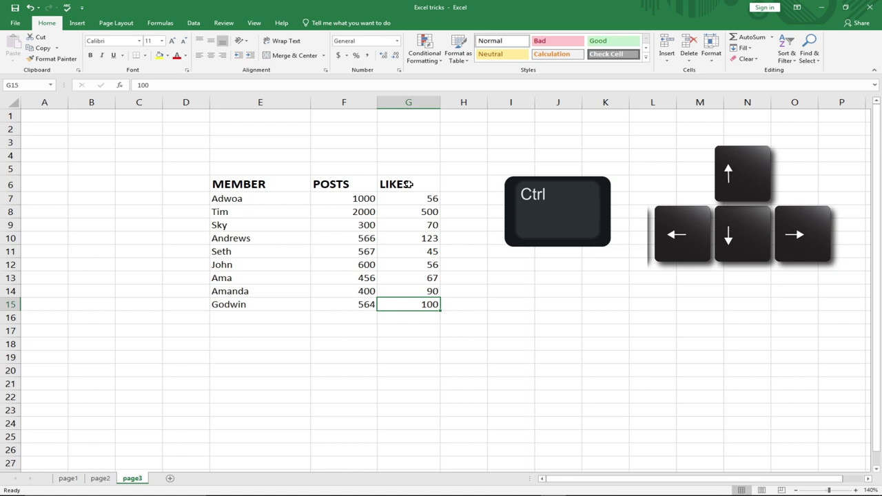
key("ctrl+Left")
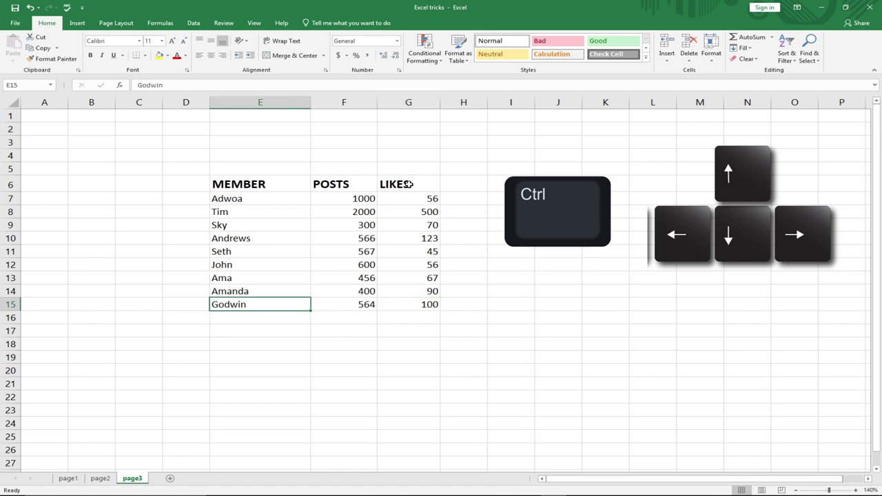
key("ctrl+Up")
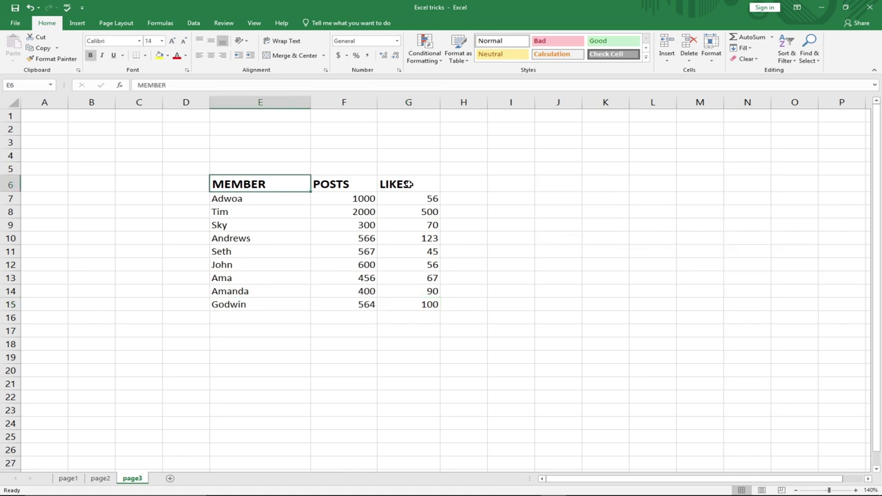
key("ctrl+Right")
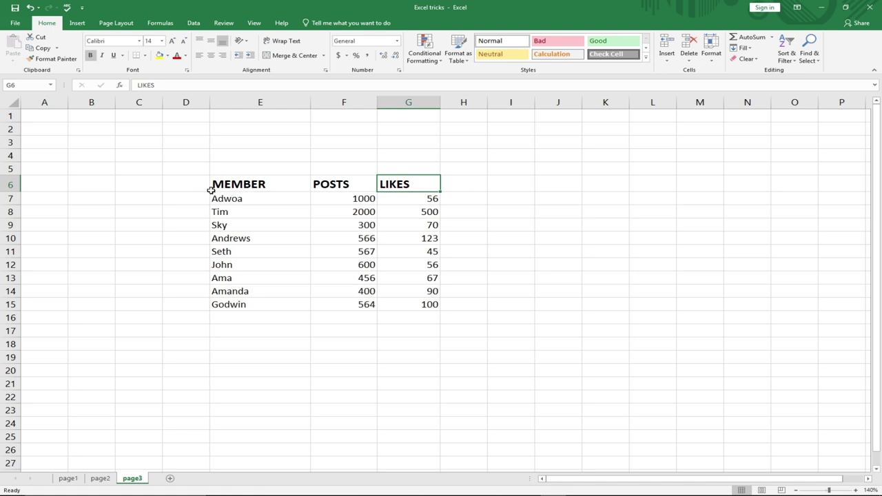
left_click(236, 184)
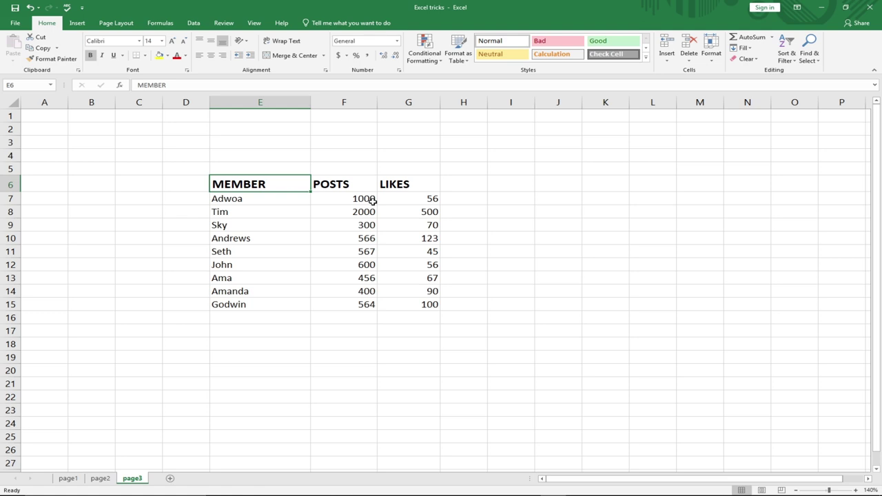
Step: Select the MEMBER, POSTS and LIKES headings and extend the selection down the table
key("ctrl+shift+Down")
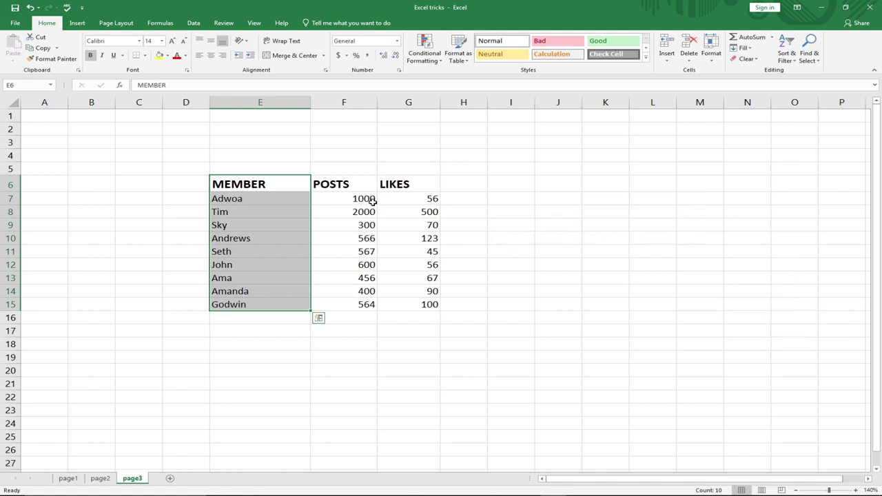
left_click(255, 185)
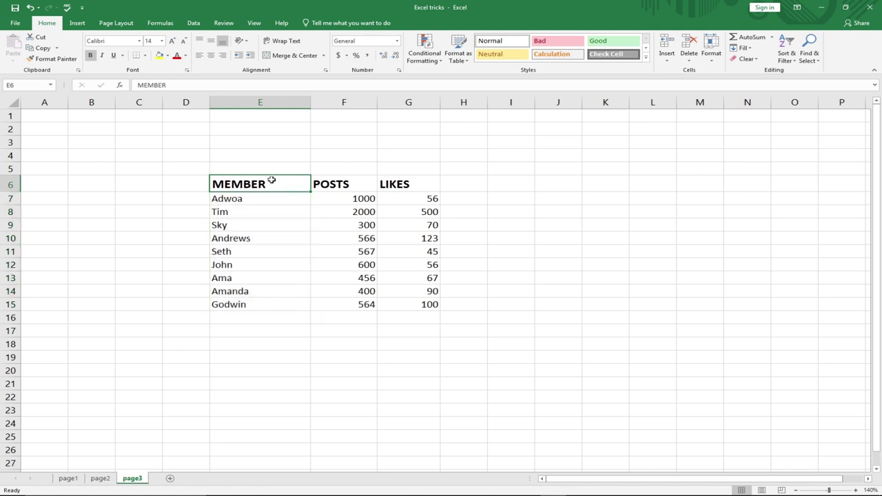
left_click_drag(294, 183, 388, 183)
left_click(388, 183)
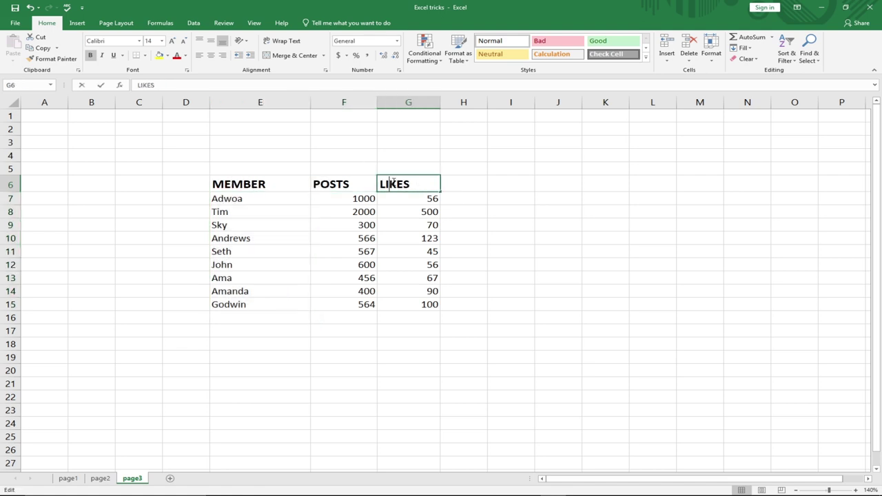
double_click(388, 183)
left_click_drag(212, 186, 416, 187)
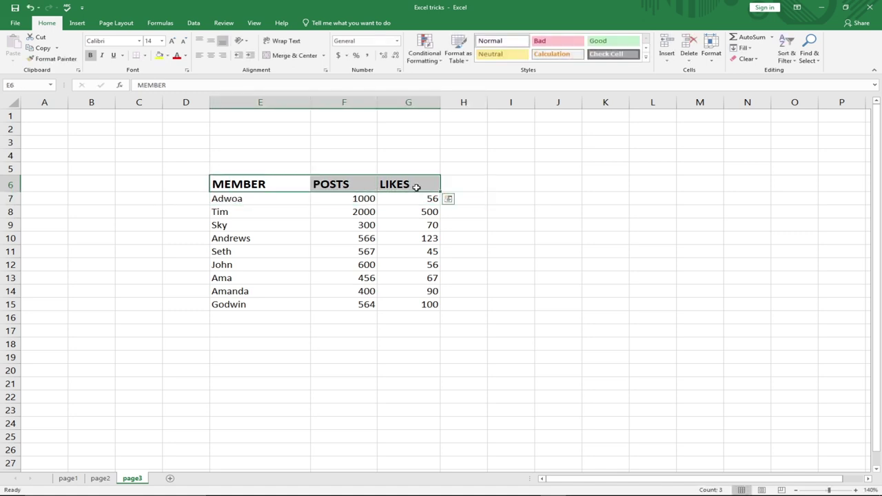
key("ctrl+shift+Down")
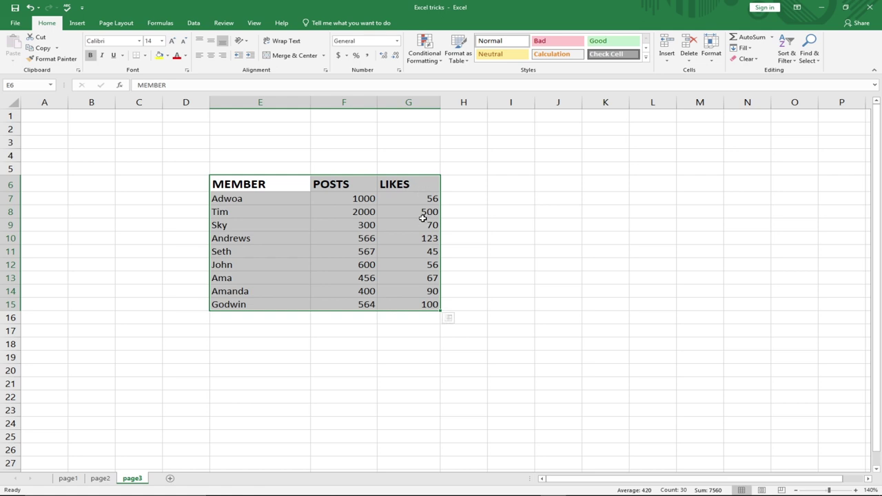
Step: Reselect from E6, extending the range to E6:G15 with Shift+arrow keys
left_click(242, 184)
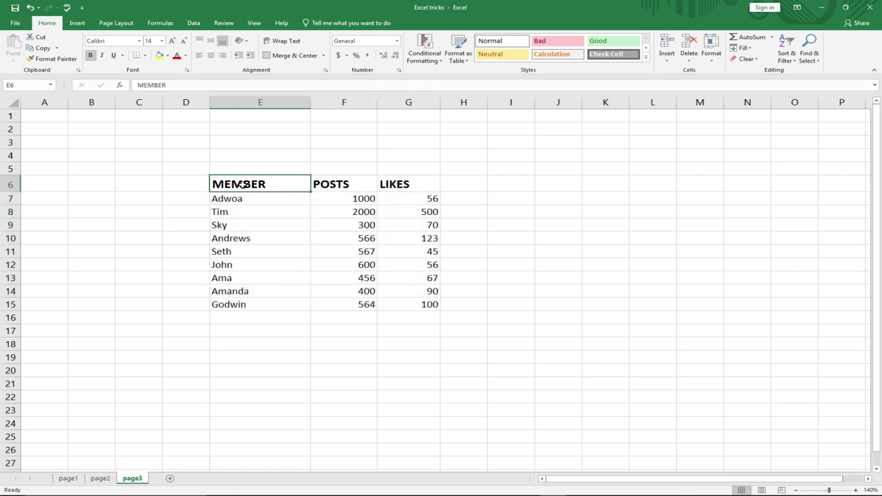
key("shift+Down")
key("shift+Down")
key("shift+Down")
key("shift+Down")
key("shift+Down")
key("shift+Down")
key("shift+Down")
key("shift+Down")
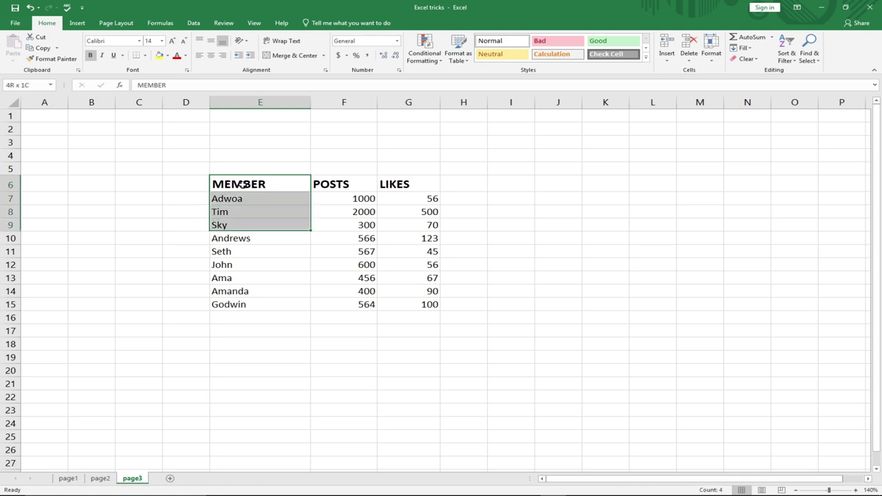
key("shift+Down")
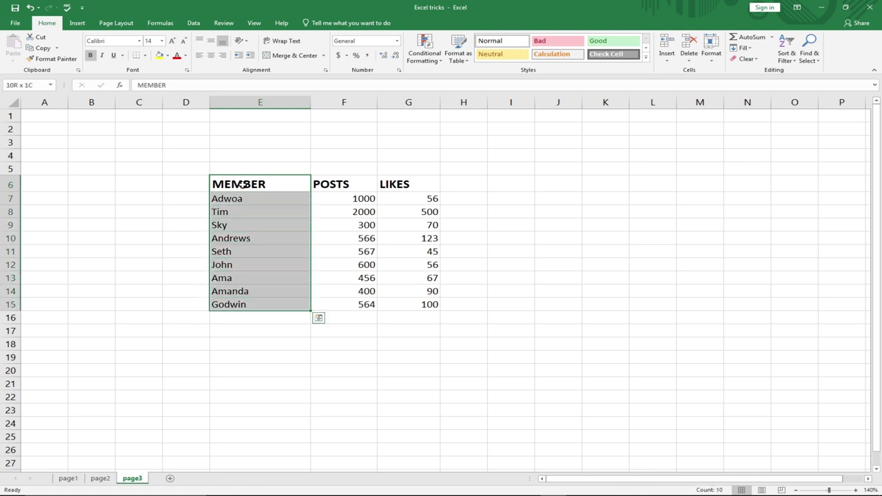
key("shift+Right")
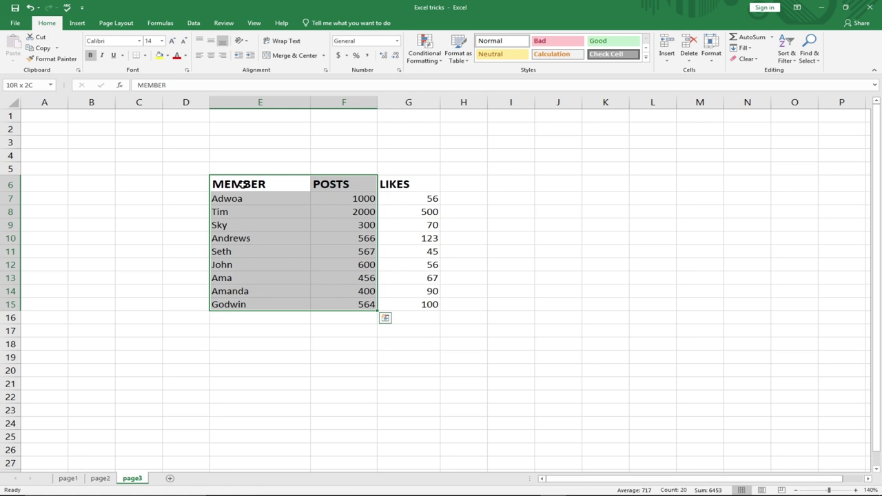
key("shift+Right")
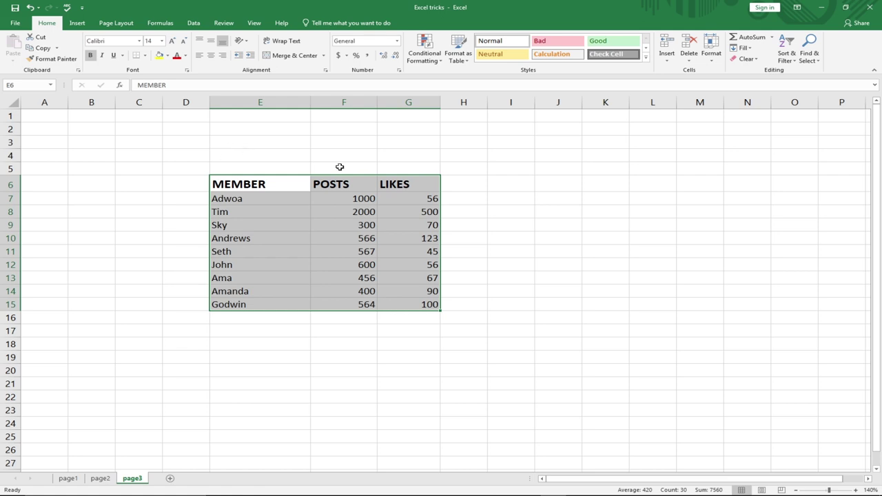
Step: Enter the heading TOTAL in cell H6
left_click(456, 181)
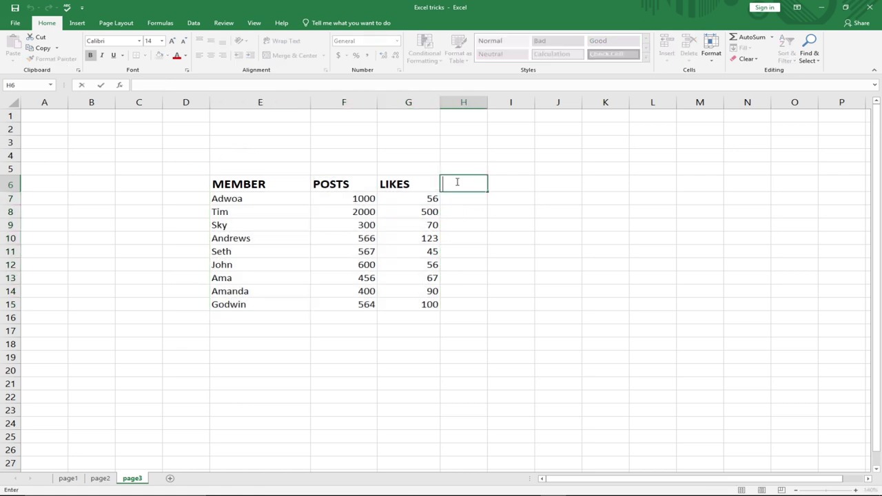
type("TOTAL")
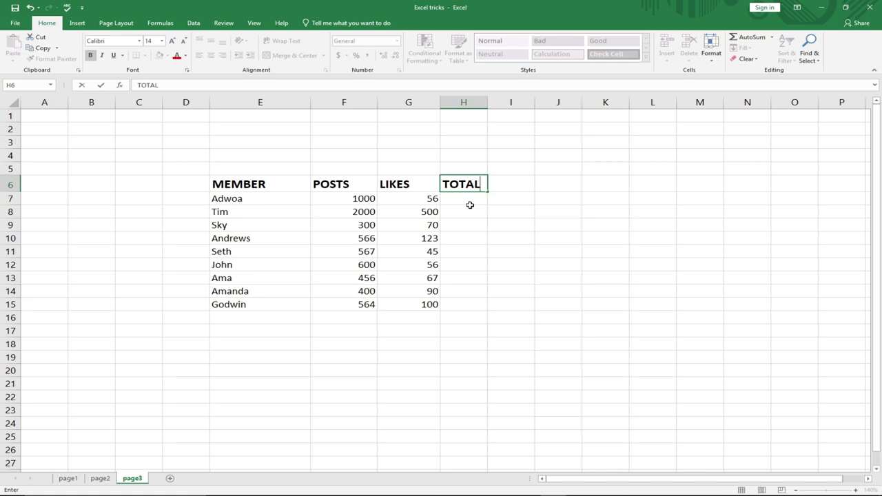
left_click(469, 200)
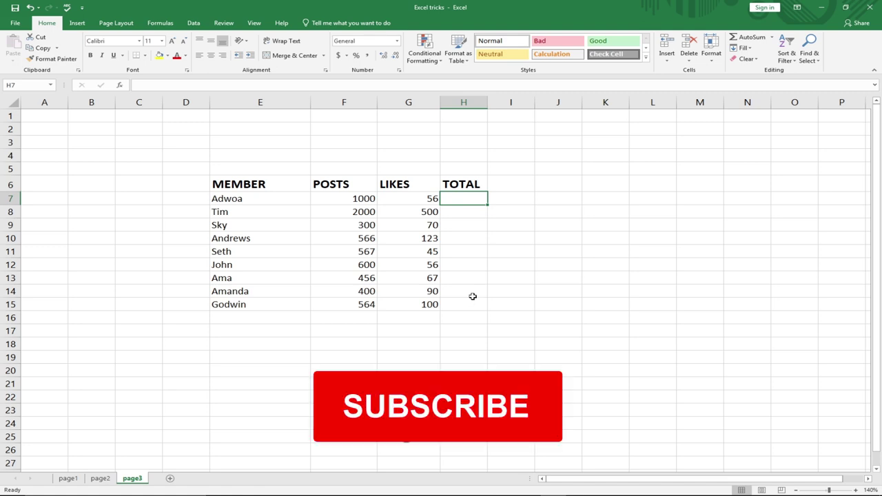
Step: AutoSum Adwoa's POSTS and LIKES (F7:G7) into H7, giving 1056
left_click_drag(359, 200, 404, 196)
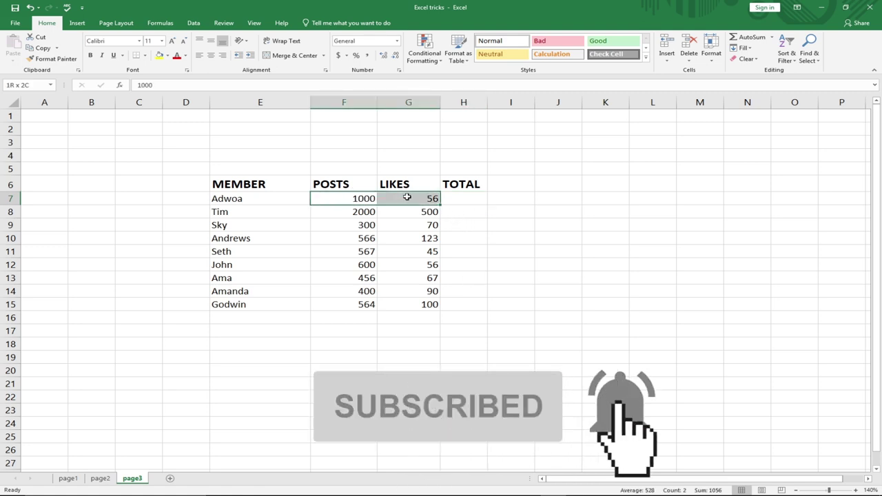
left_click(409, 196)
left_click(748, 37)
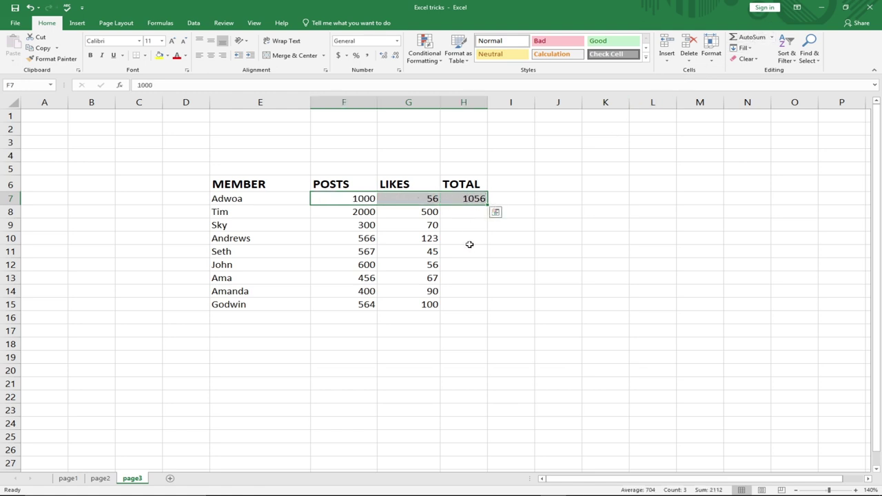
left_click(462, 301)
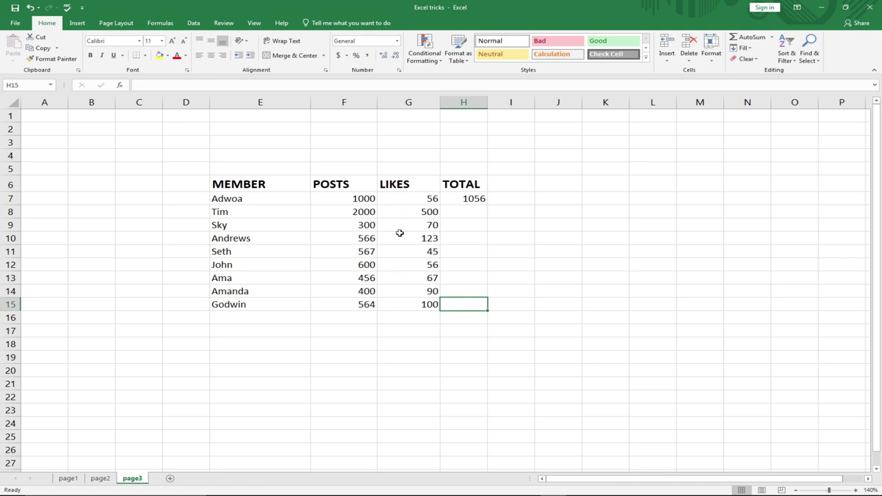
Step: Fill the H7 SUM formula down to H15, ending with Godwin's 664
left_click(469, 198)
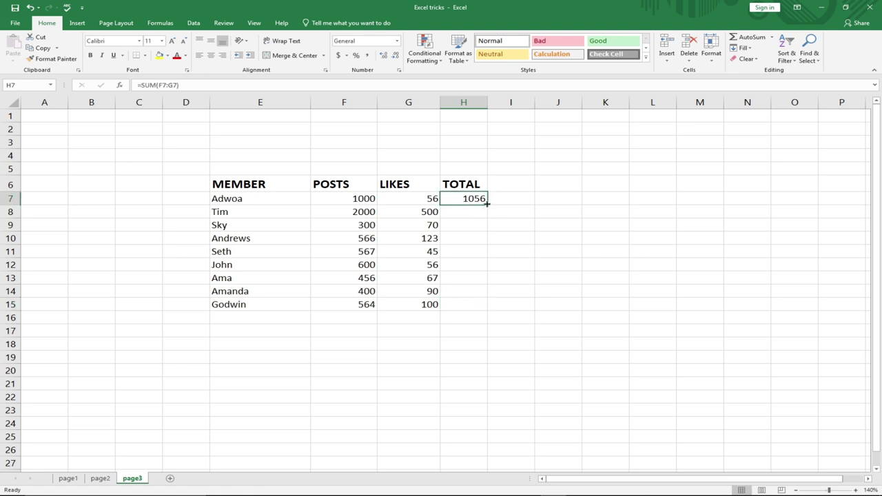
double_click(486, 204)
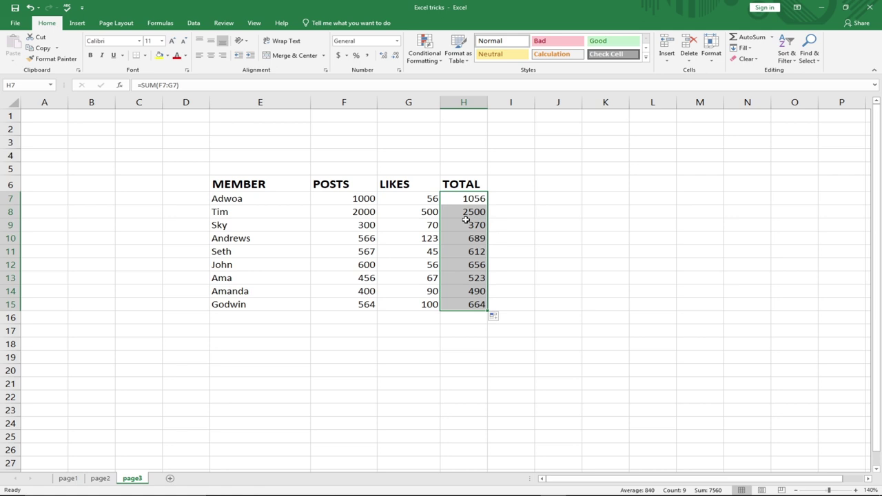
key("ctrl+z")
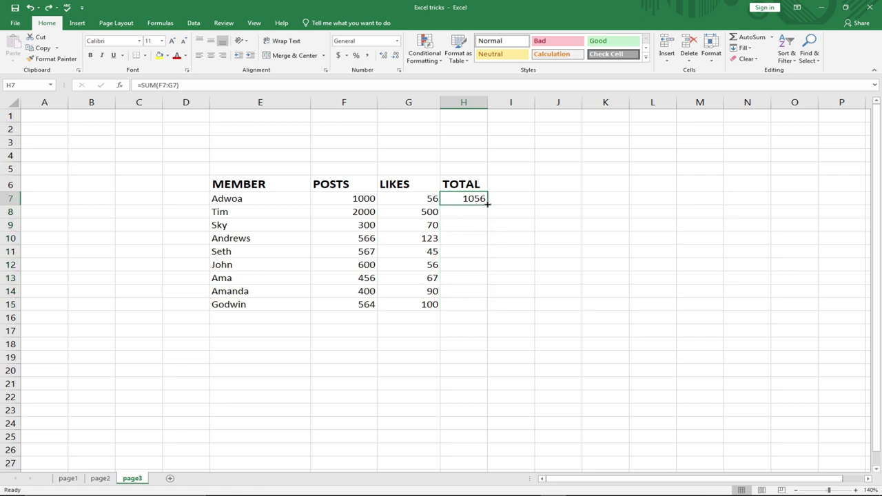
double_click(487, 204)
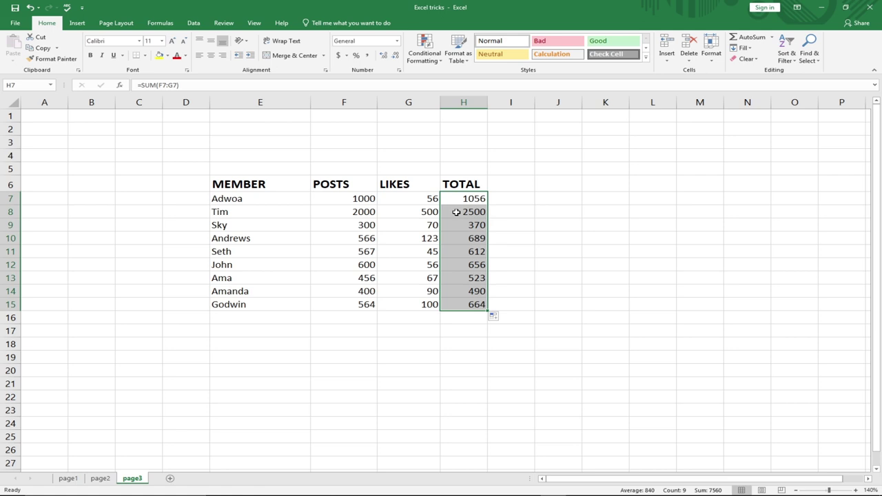
left_click(421, 198)
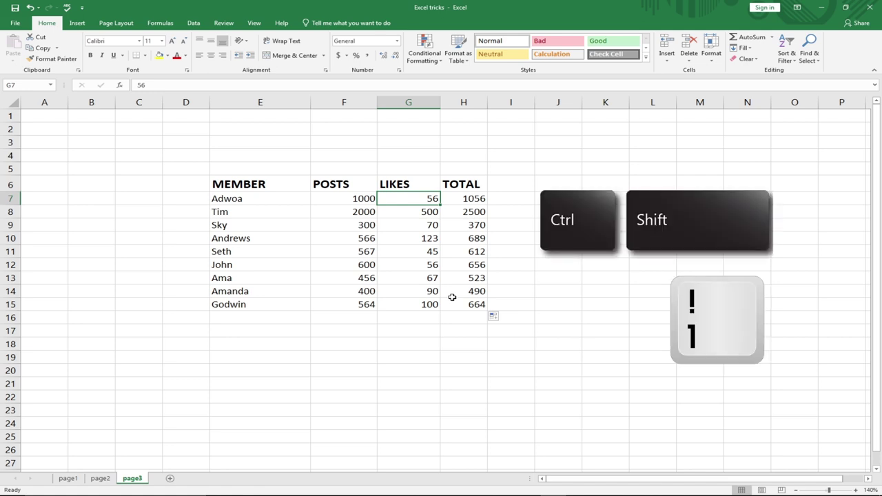
Step: Apply a two-decimal number format to G7 and G10, showing 56.00 and 123.00
key("ctrl+shift+1")
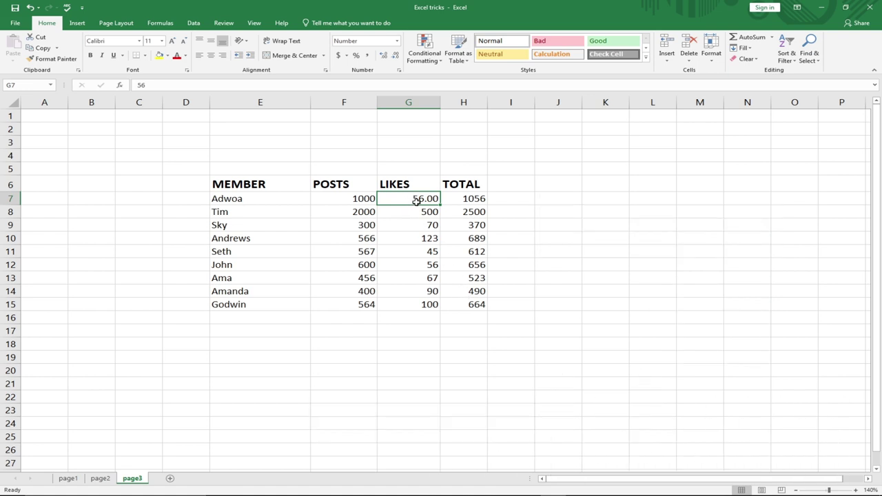
left_click(411, 238)
key("ctrl+shift+1")
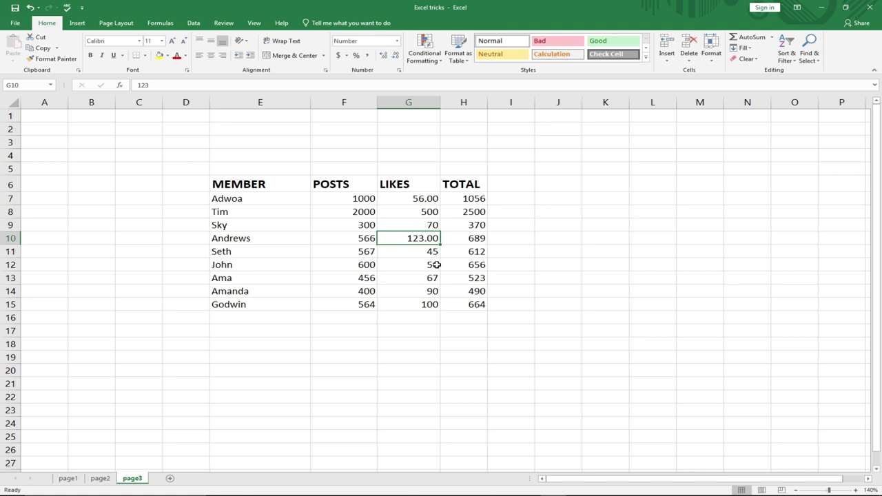
Step: Apply currency format to F7 and F10, showing $1,000.00 and $566.00
left_click(350, 198)
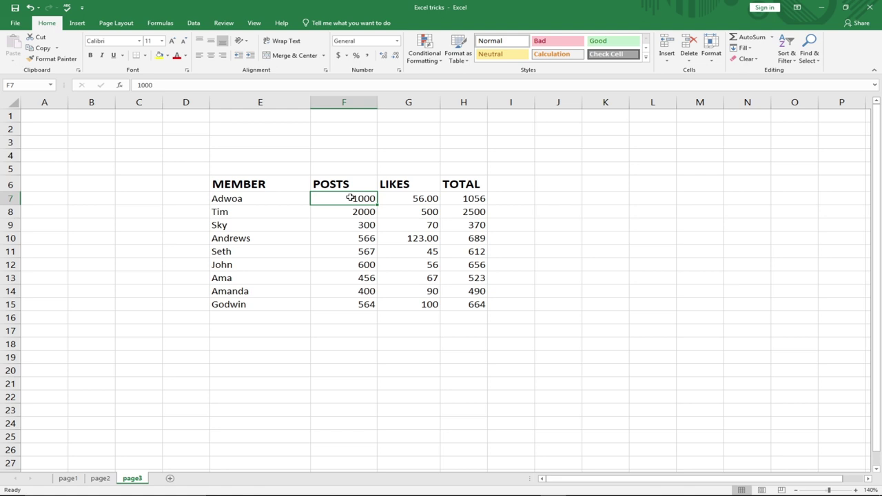
key("ctrl+shift+4")
left_click(344, 235)
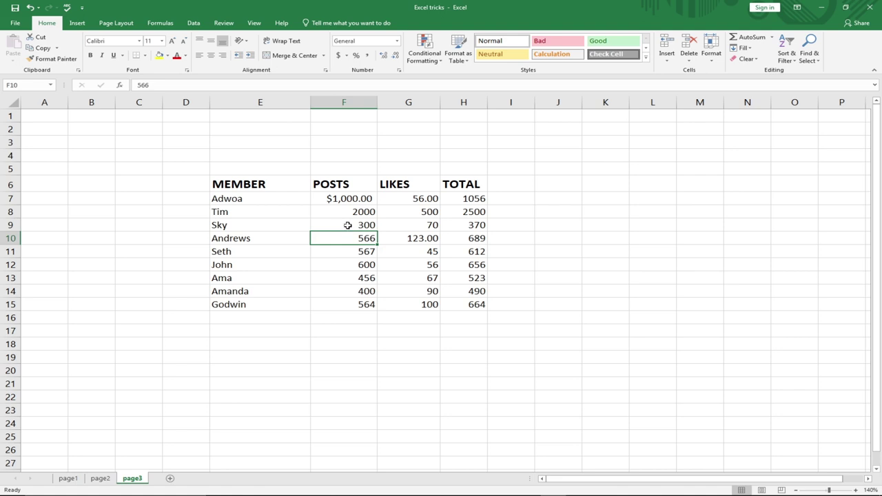
key("ctrl+shift+4")
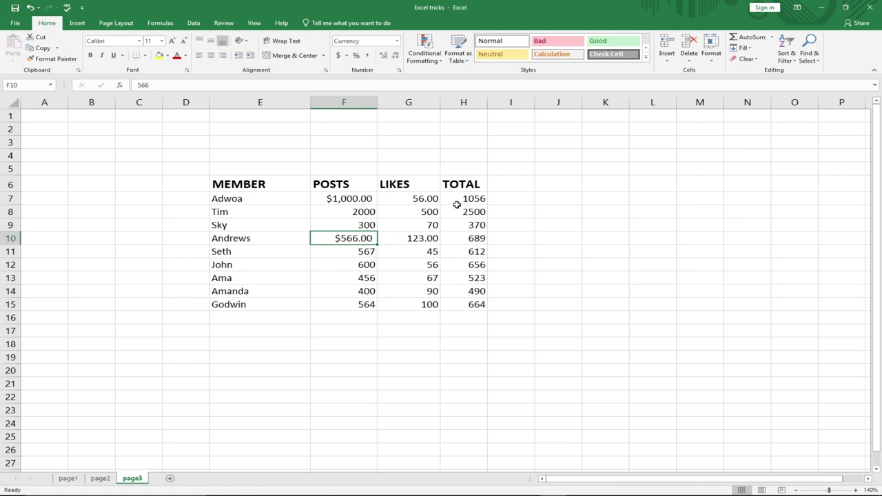
left_click(458, 199)
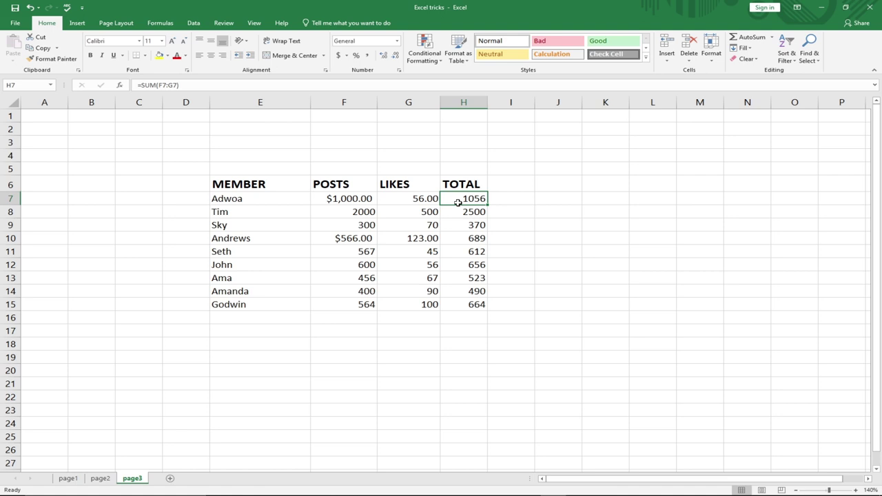
Step: Apply percent format to Adwoa's and Sky's totals in H7 and H9, showing 105600% and 37000%
key("ctrl+shift+5")
left_click(463, 223)
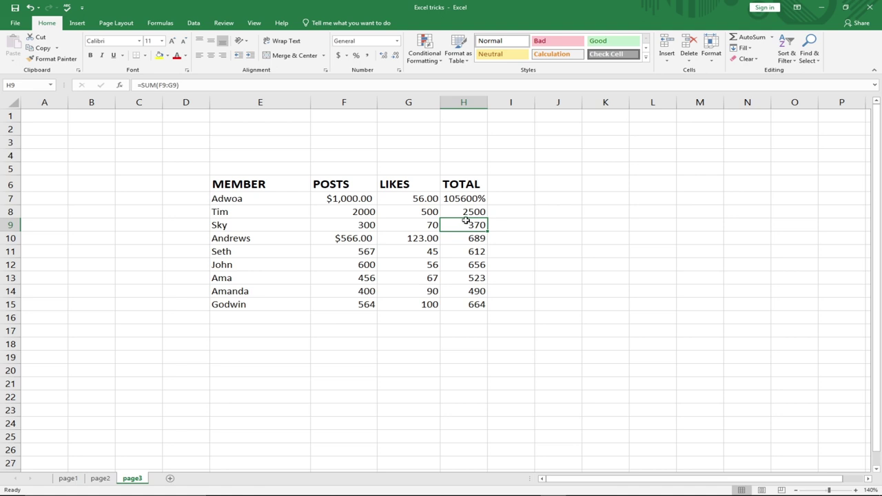
key("ctrl+shift+5")
Step: Add a 'number' header in D6 with starting values 1 in D7 and 2 in D8
left_click(183, 182)
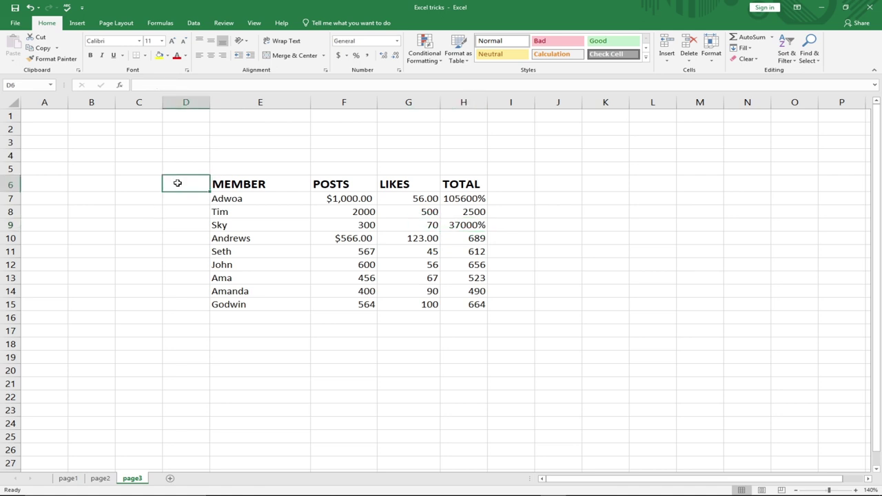
type("number")
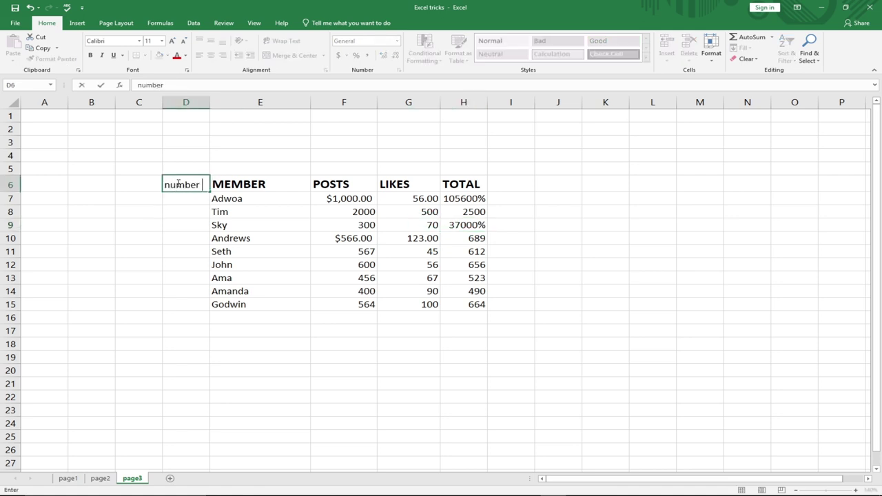
left_click(180, 199)
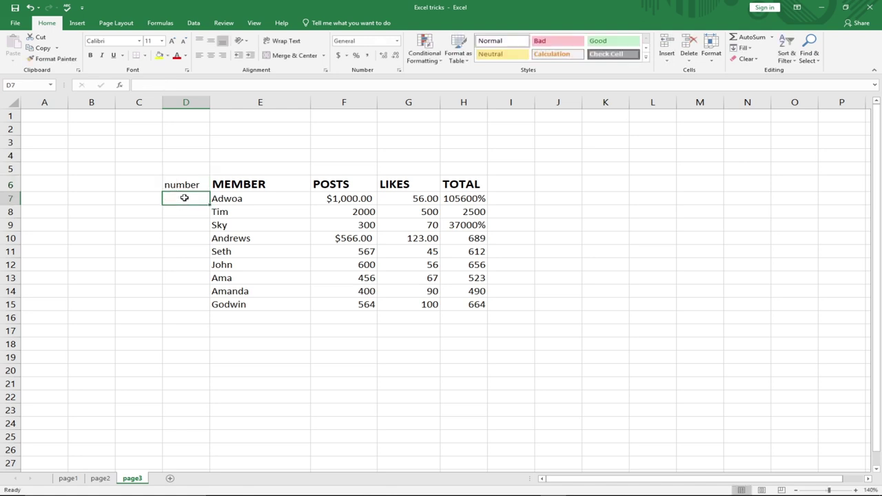
type("1")
left_click(195, 213)
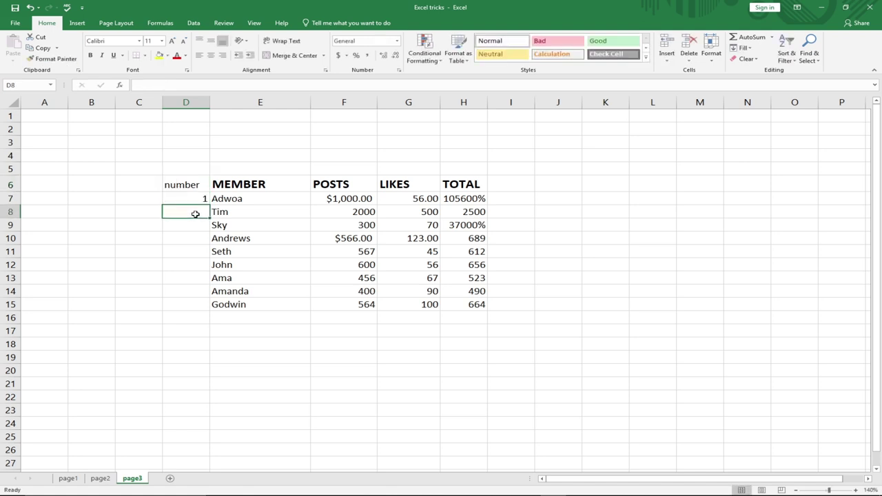
type("2")
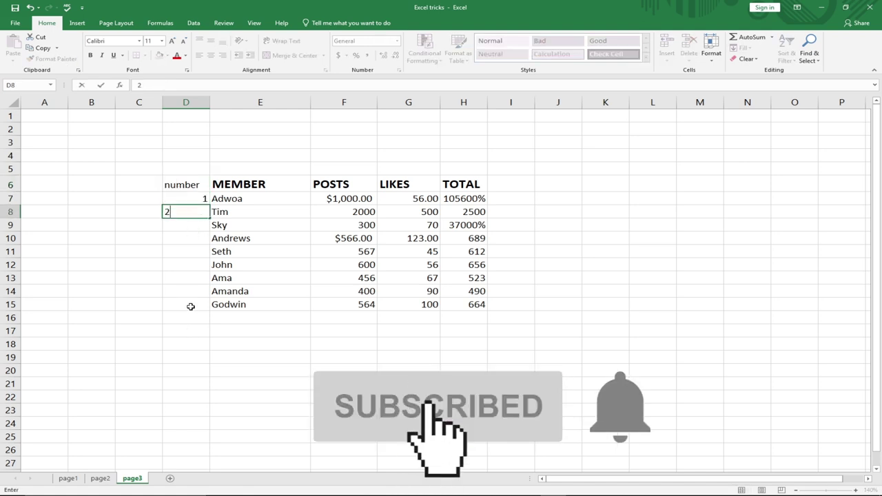
Step: Fill the 1, 2 series down to Godwin's row so members are numbered 1 through 9
left_click(189, 197)
left_click(191, 213)
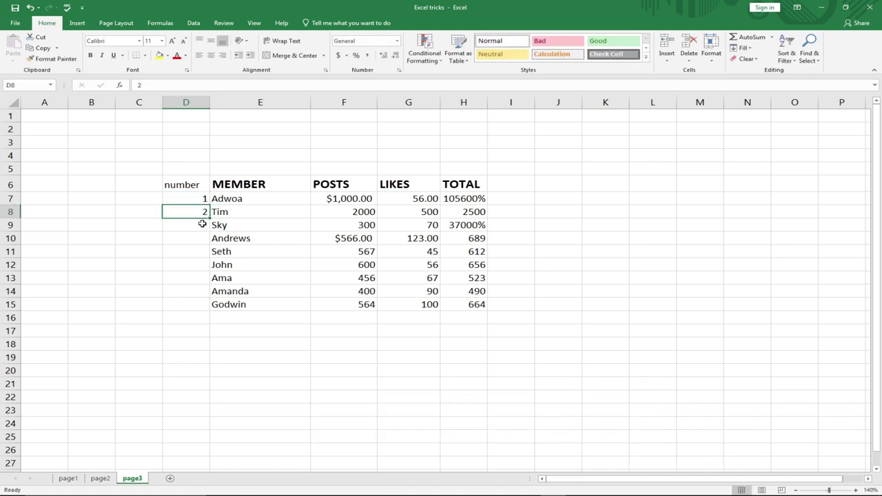
left_click_drag(198, 200, 196, 212)
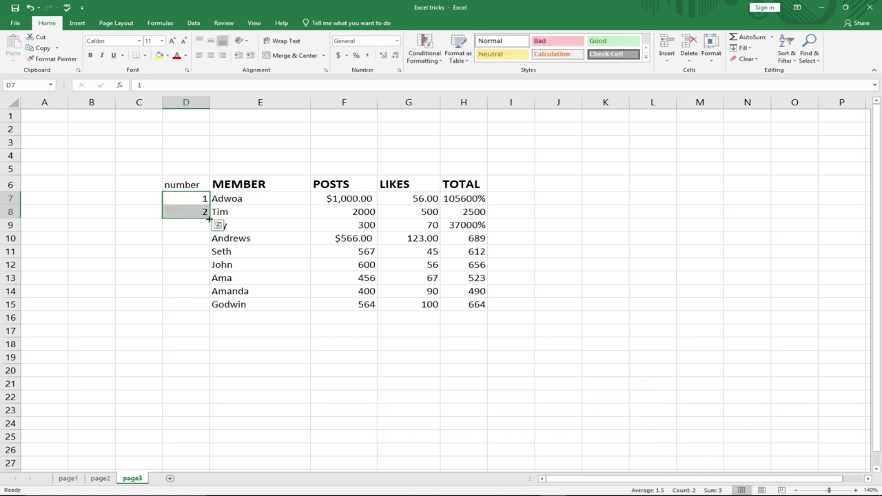
left_click_drag(209, 216, 206, 295)
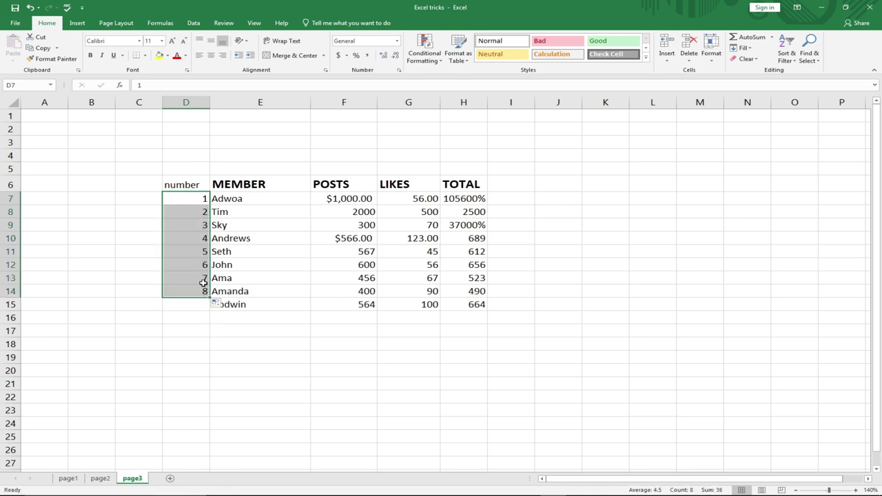
key("ctrl+z")
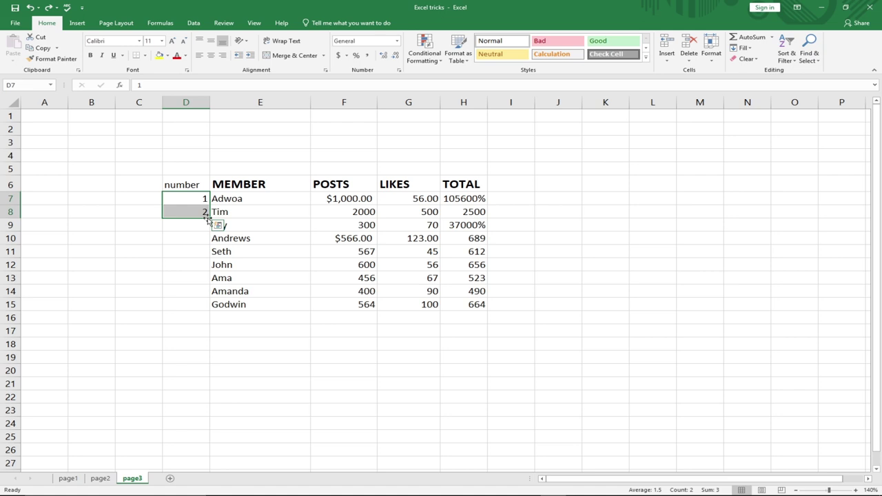
left_click_drag(209, 216, 205, 309)
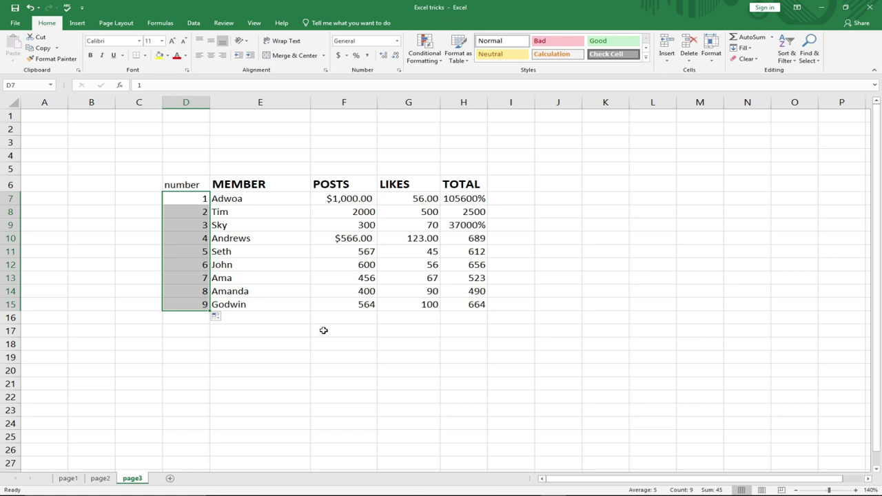
Step: Replace the starting values with 2 and 4 in D7:D8 and fill down to 18 in D15
left_click(188, 200)
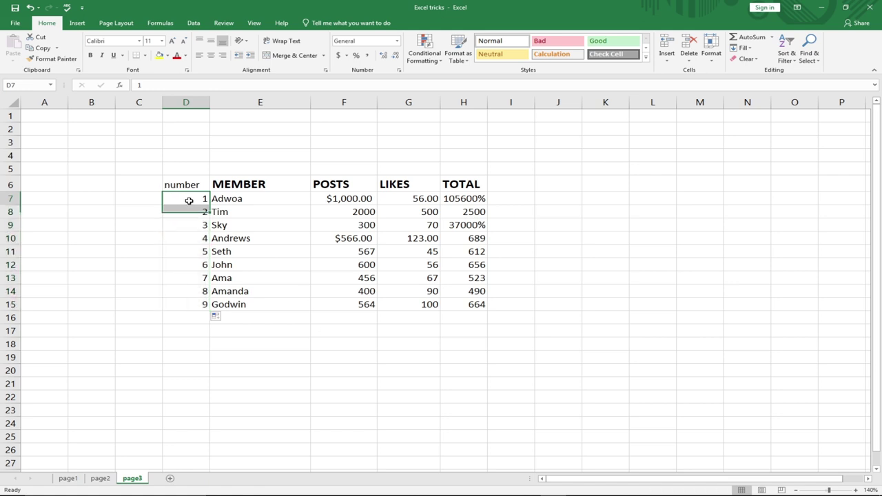
type("2")
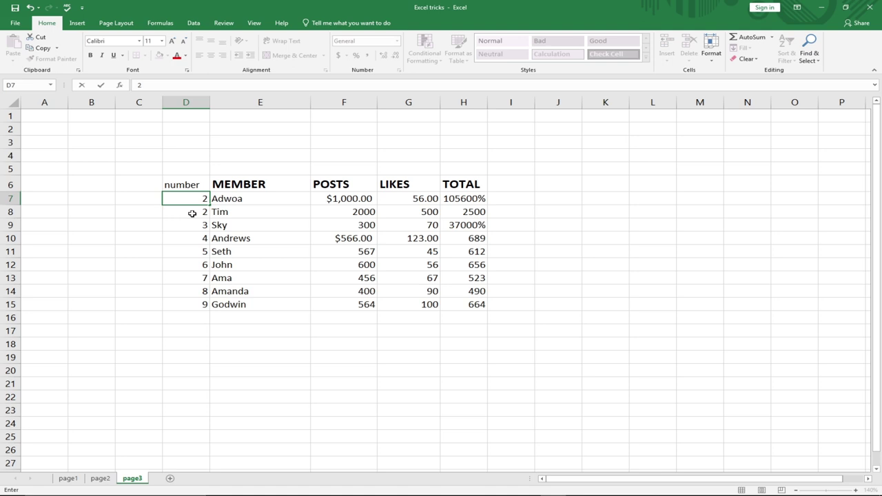
key("Return")
type("4")
left_click_drag(192, 203, 206, 308)
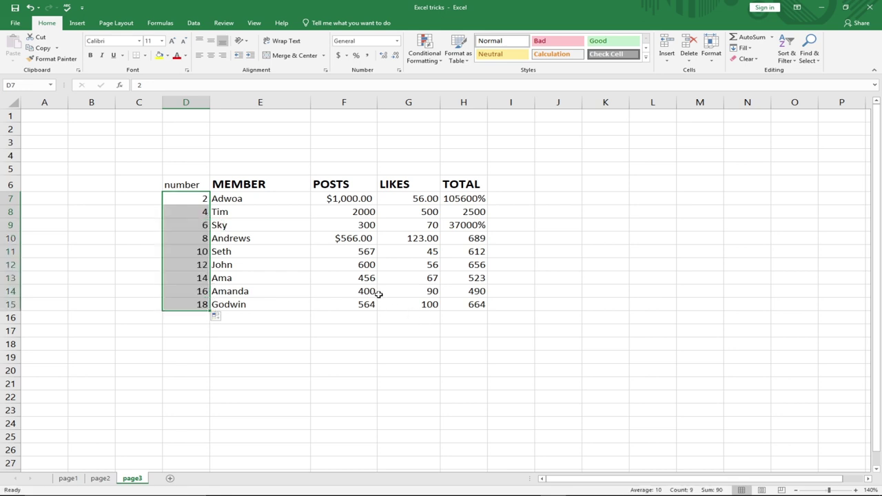